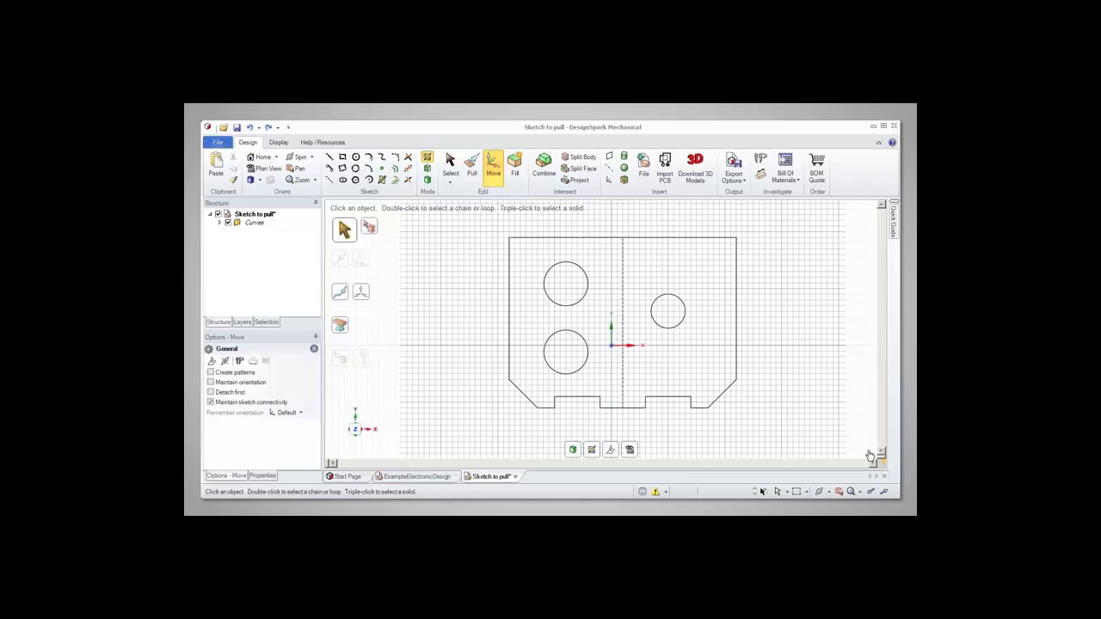
Show the closed plate profile in the home view and pull its face into a 4 mm thick solid.
click(260, 161)
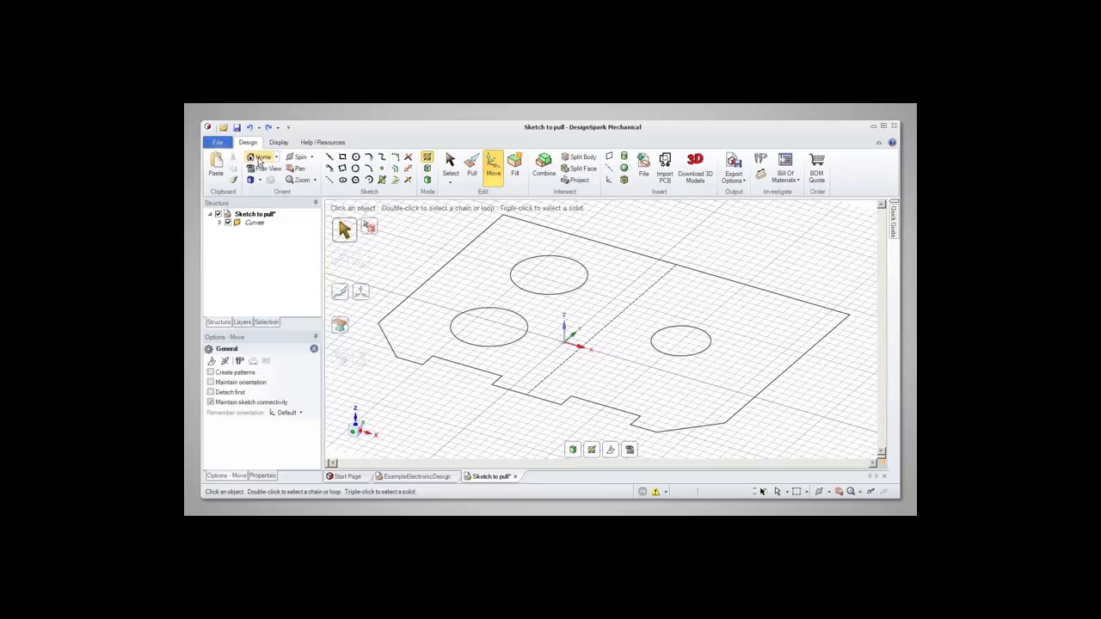
click(472, 167)
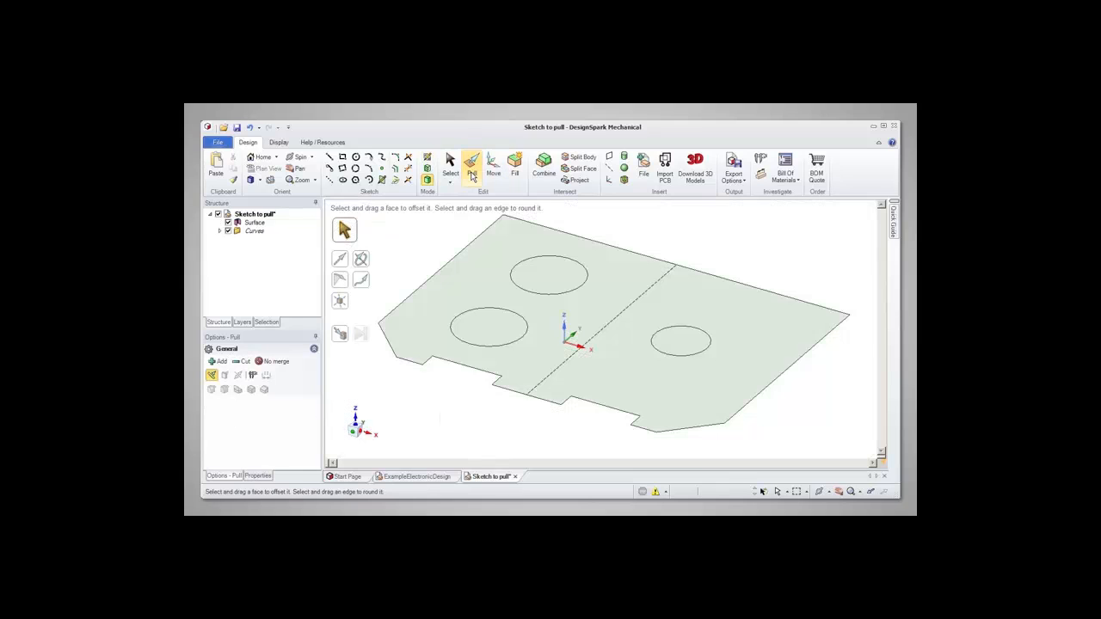
click(472, 168)
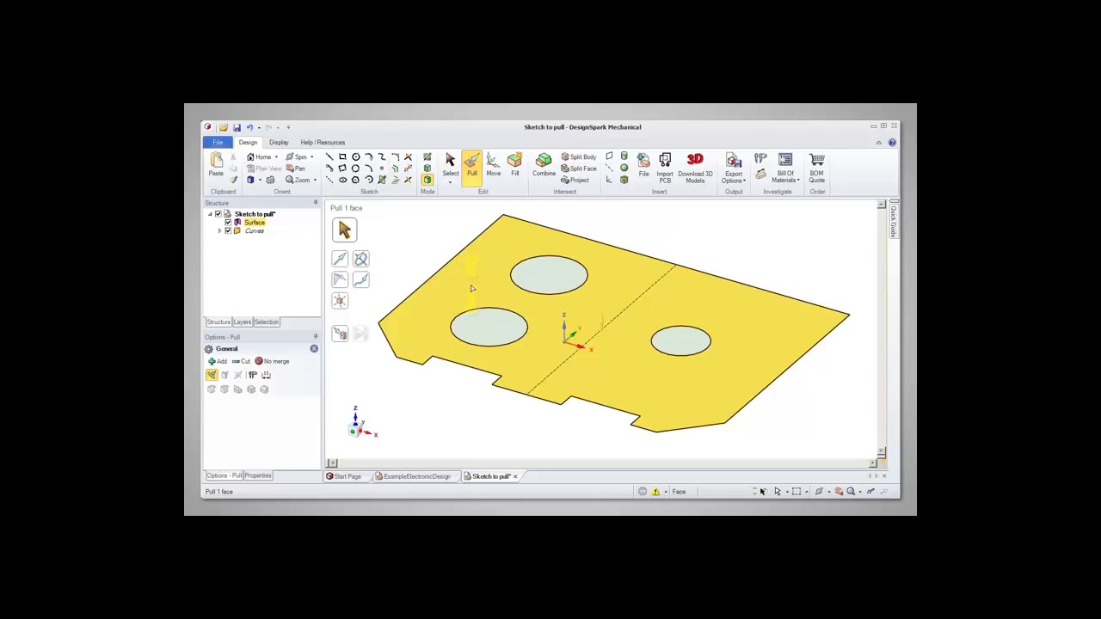
drag(471, 287, 470, 259)
text(4)
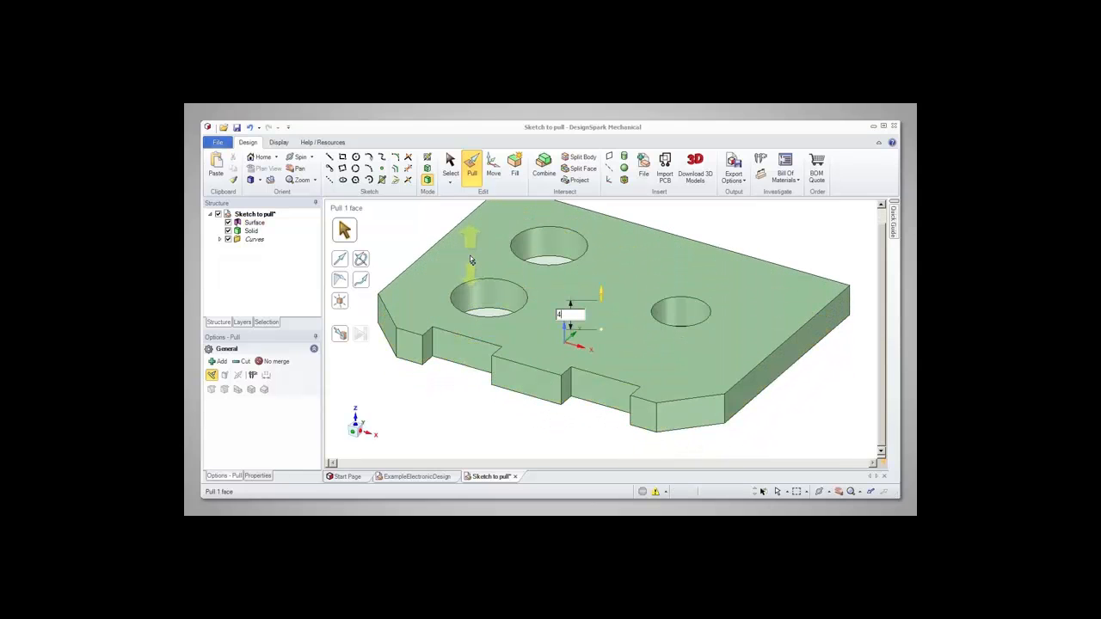
key(Return)
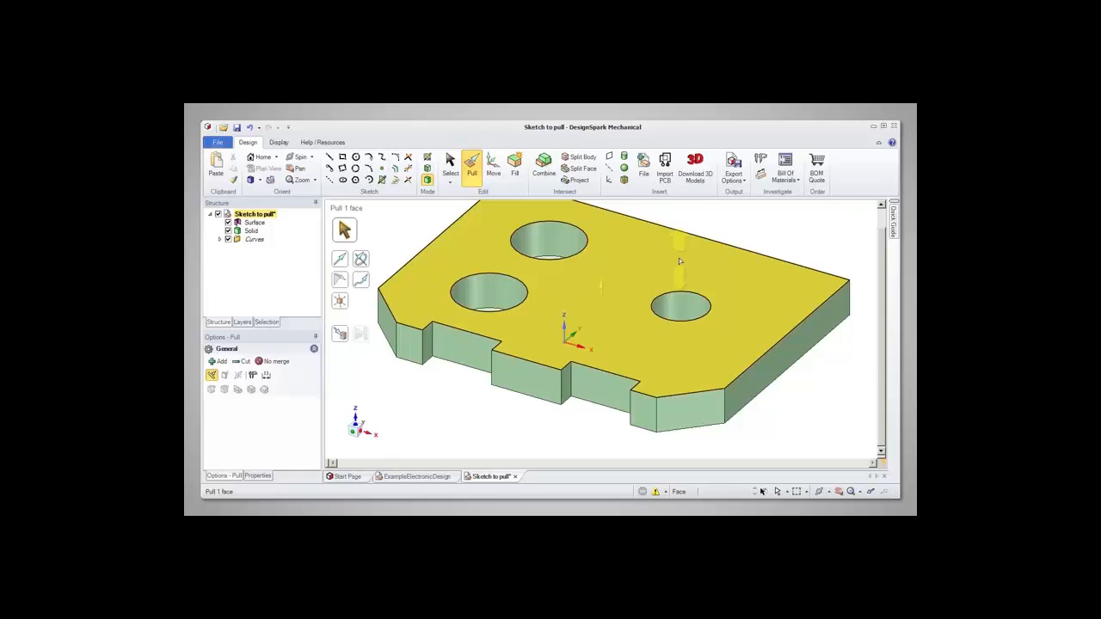
Pull the plate's top face upward by a further 2 mm.
drag(679, 261, 682, 253)
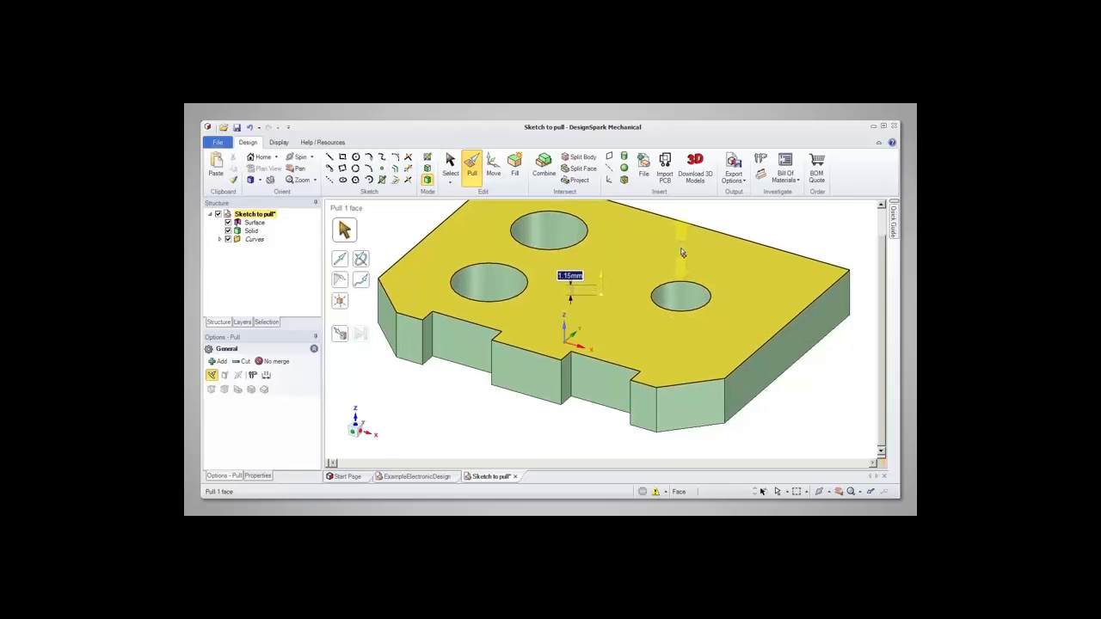
text(2)
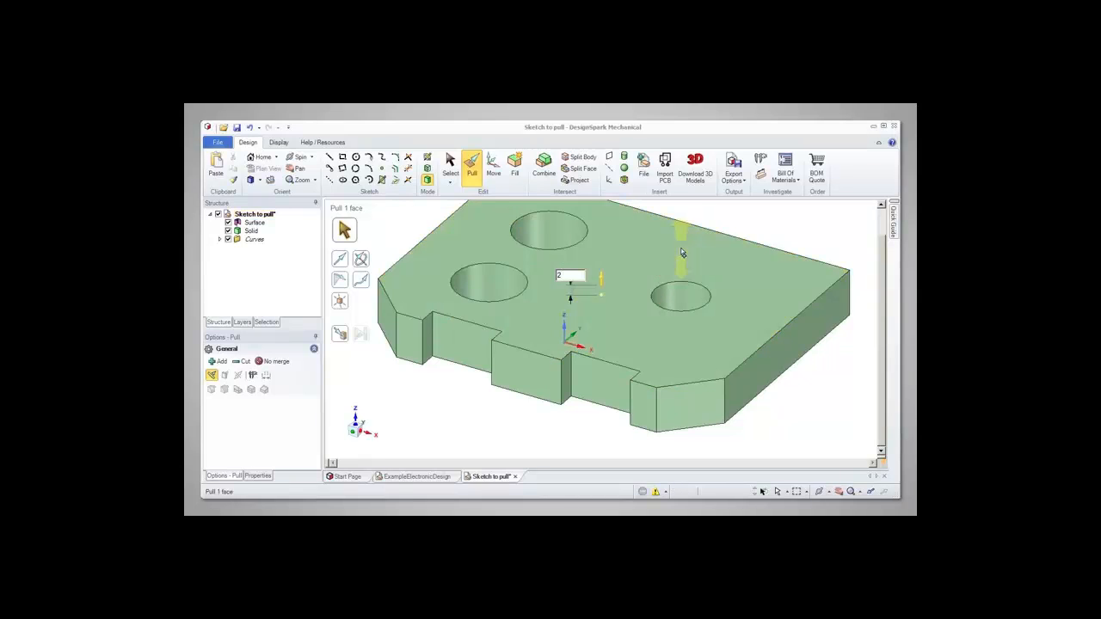
key(Return)
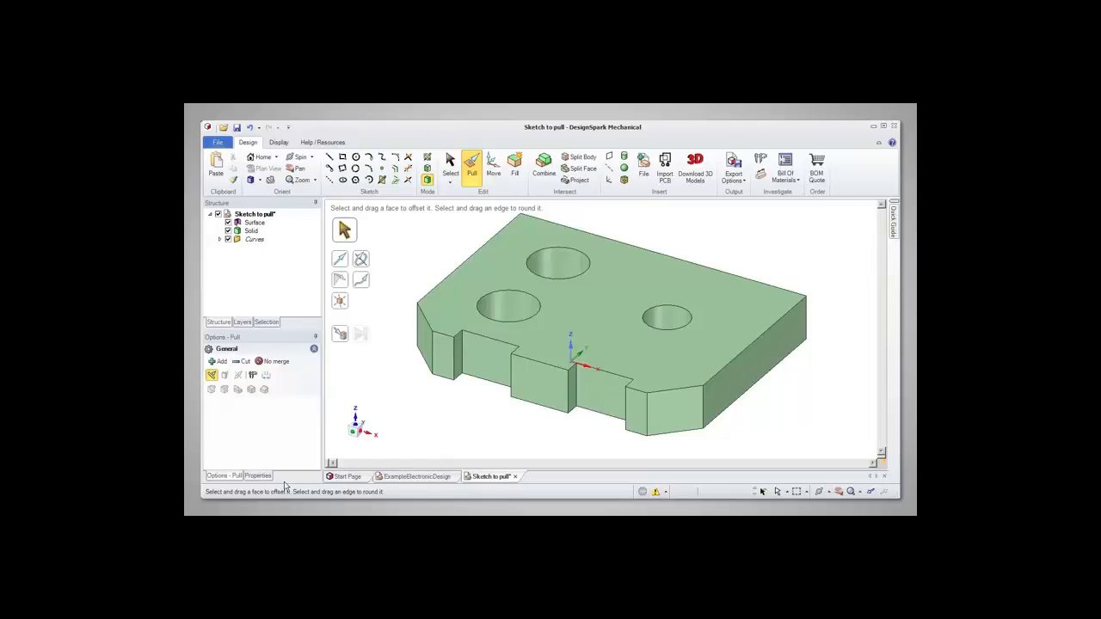
Select the back faces of both front notches together and pull them about 0.73 mm deeper into the plate.
click(481, 372)
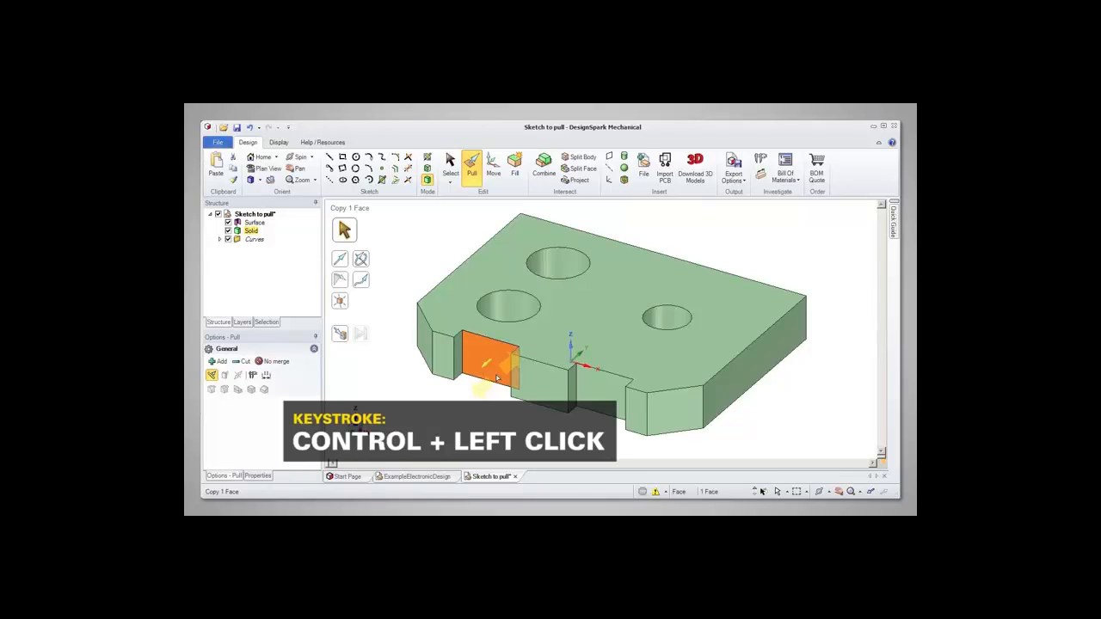
ctrl+click(604, 401)
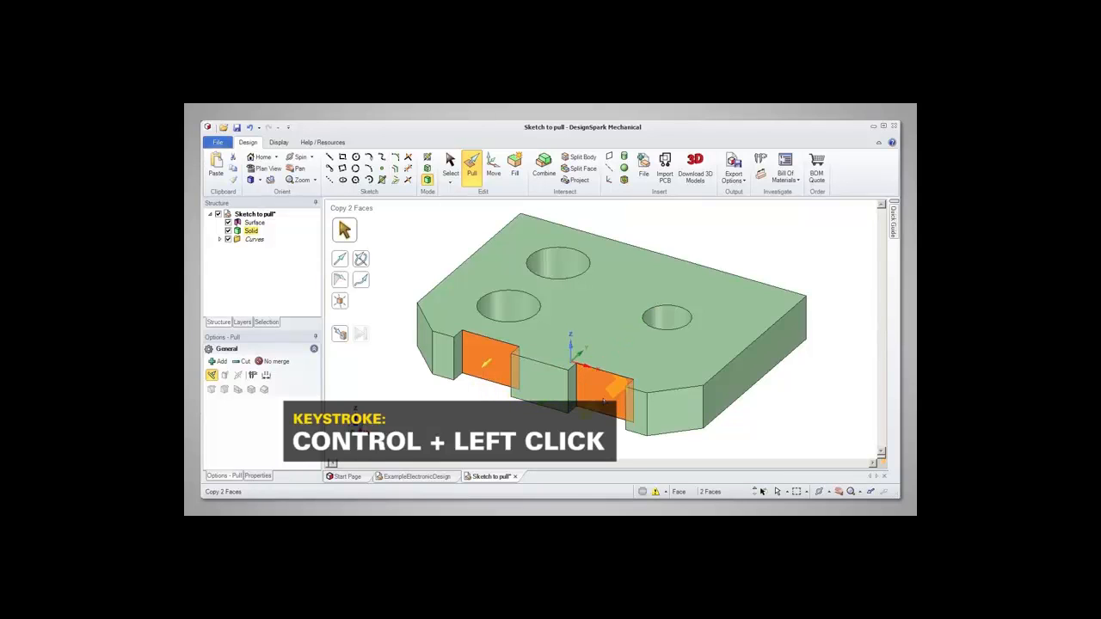
drag(604, 401, 592, 378)
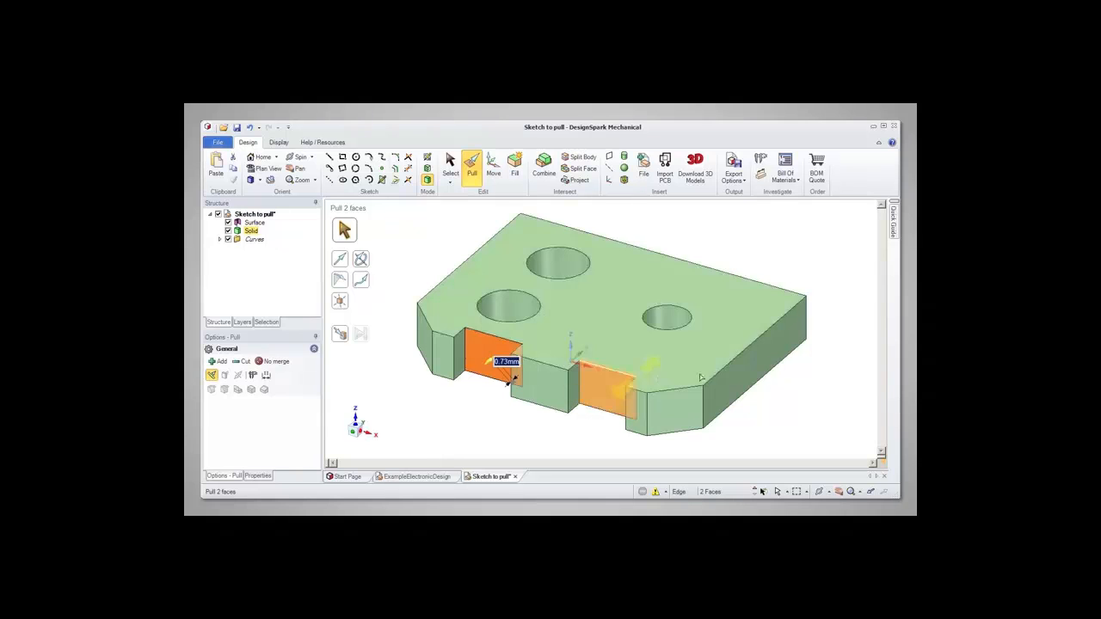
Pull the plate's right side face using a ruler dimension of 4 mm, and also pull it up to the adjacent chamfer's front vertical edge.
click(734, 384)
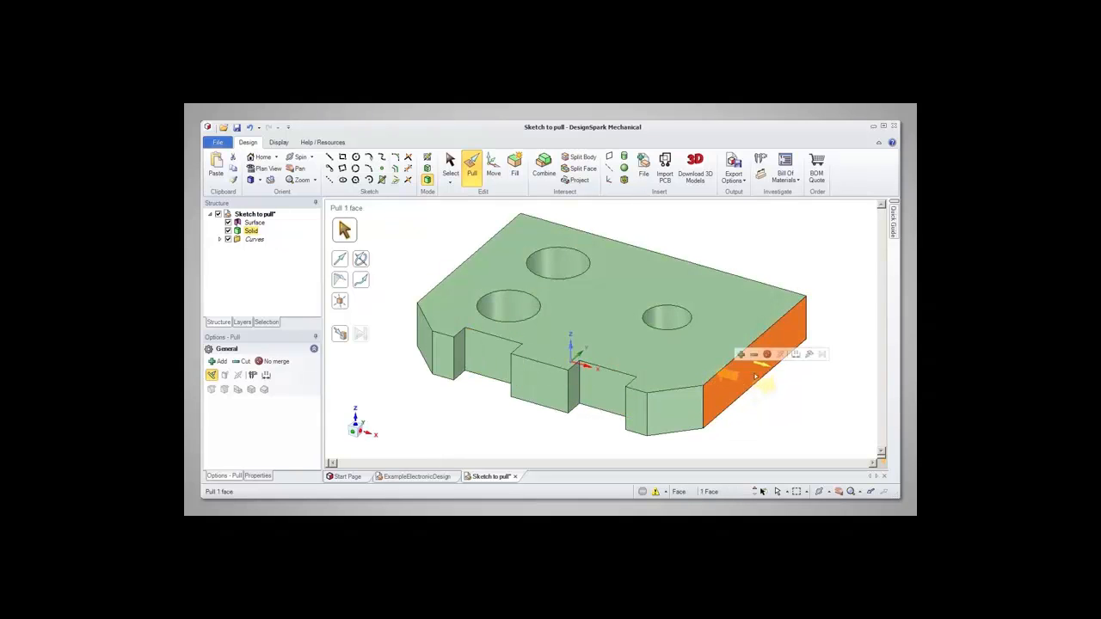
click(797, 357)
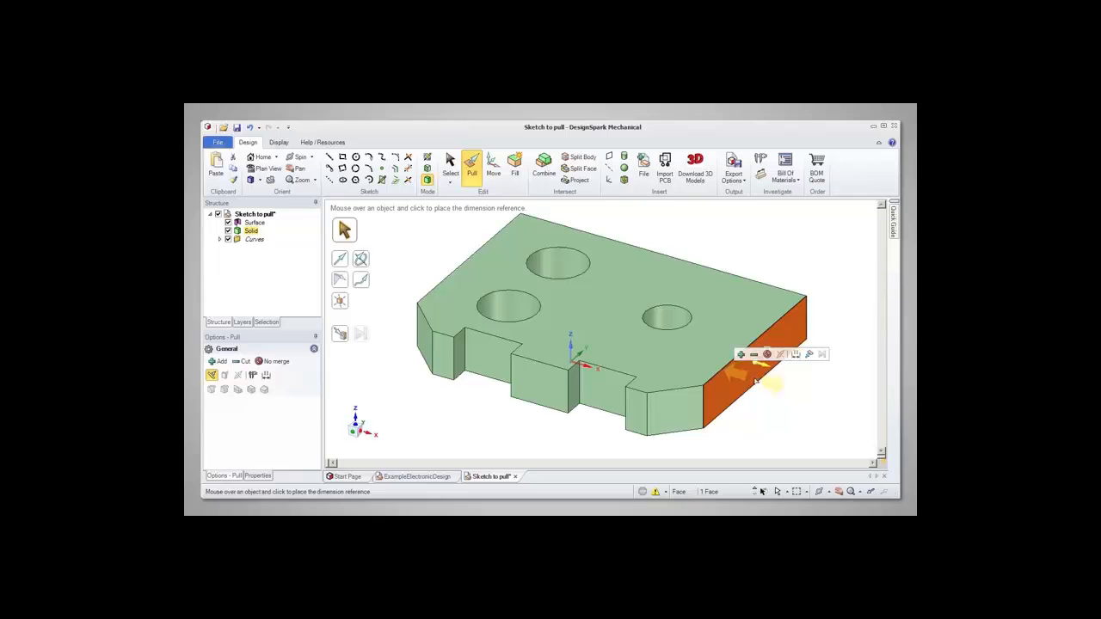
click(756, 381)
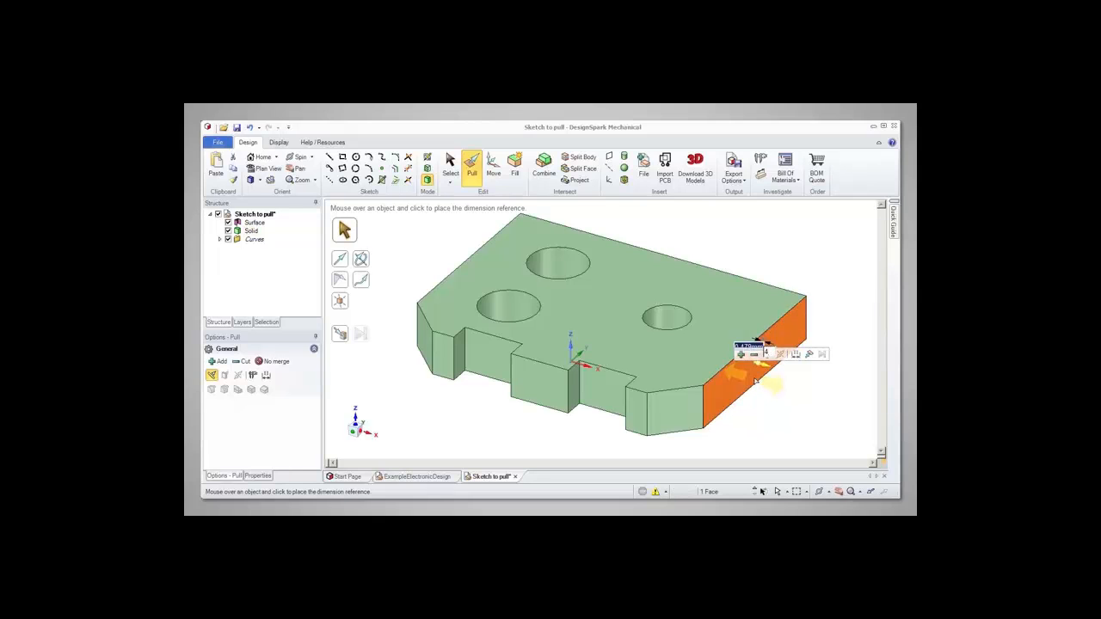
text(4)
key(Return)
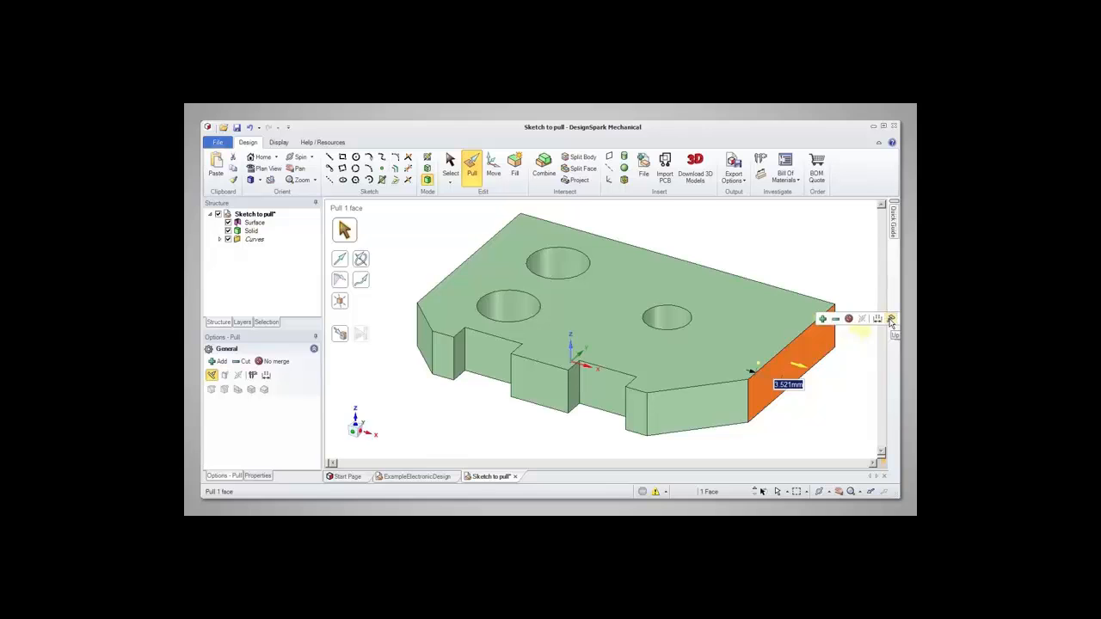
click(891, 320)
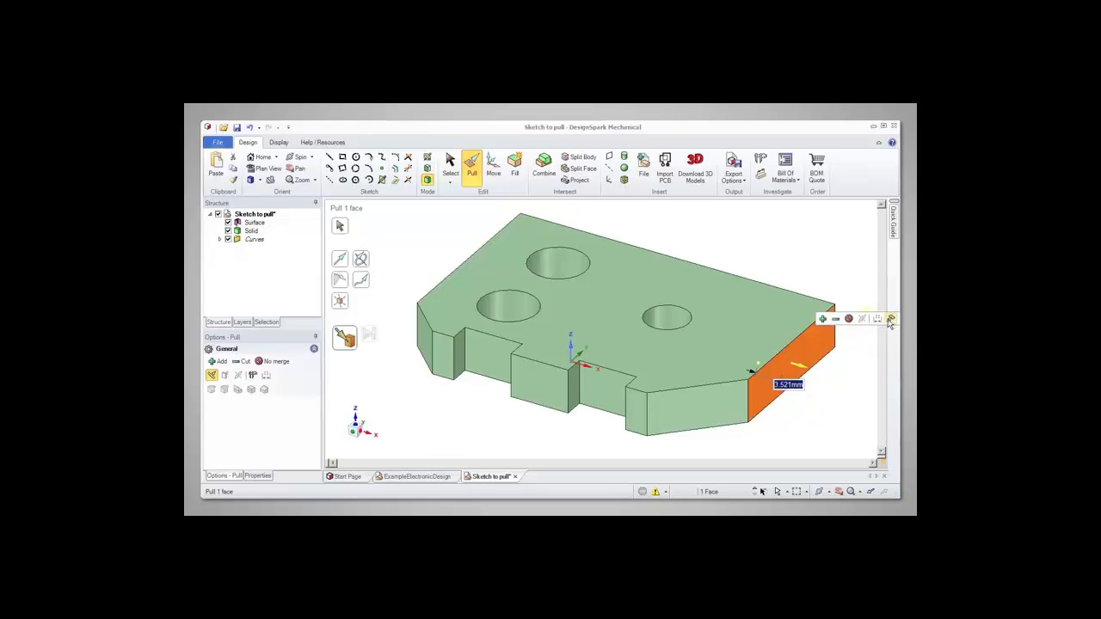
click(649, 412)
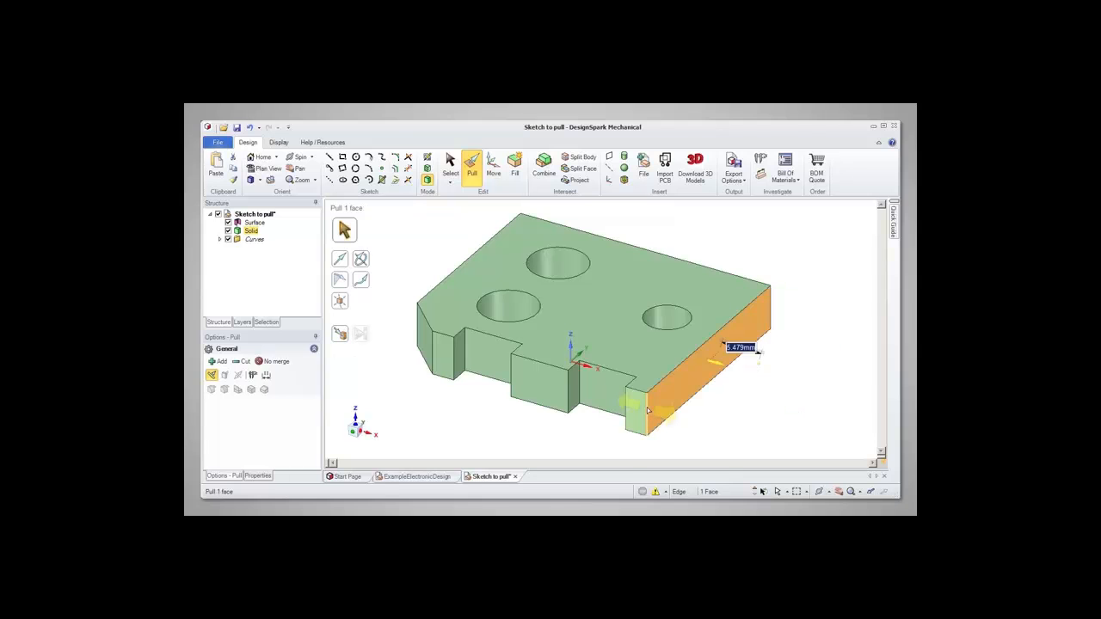
Undo both pulls of the right side face and clear the selection.
click(249, 128)
key(Escape)
click(249, 128)
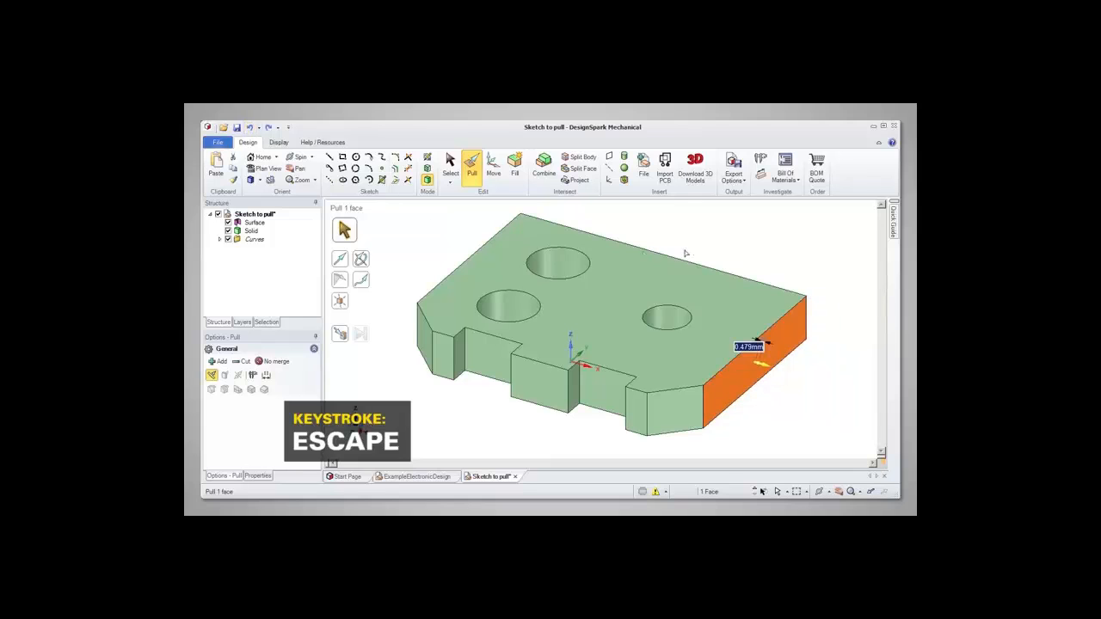
click(760, 249)
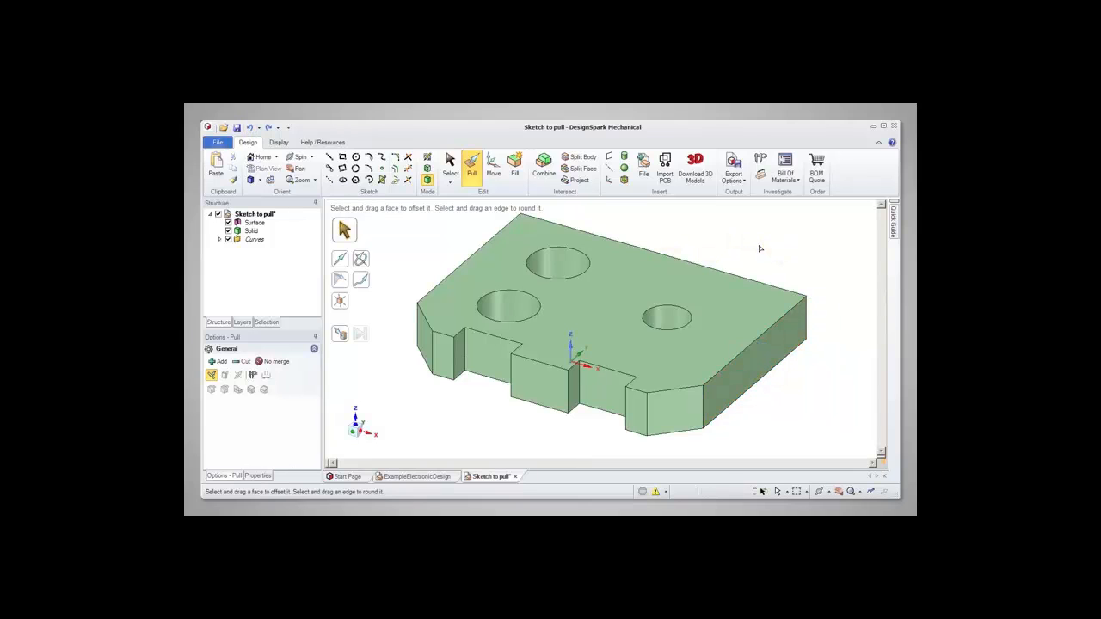
Select the two opposing side faces of the left notch and pull them about 0.26 mm to narrow it.
click(461, 363)
middle_drag(460, 363, 560, 379)
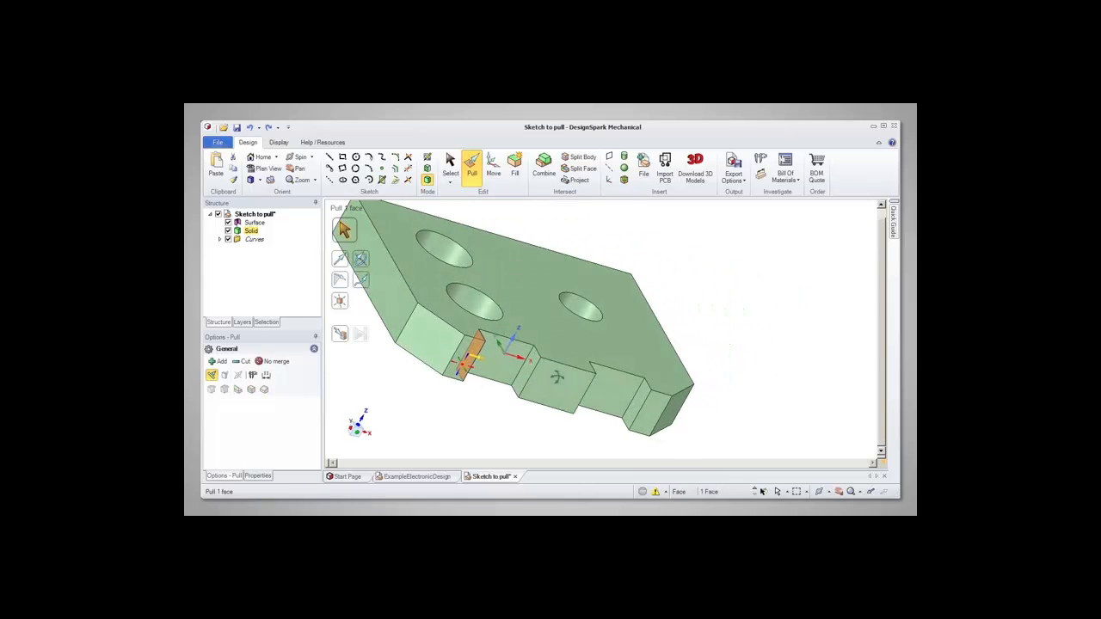
ctrl+click(521, 381)
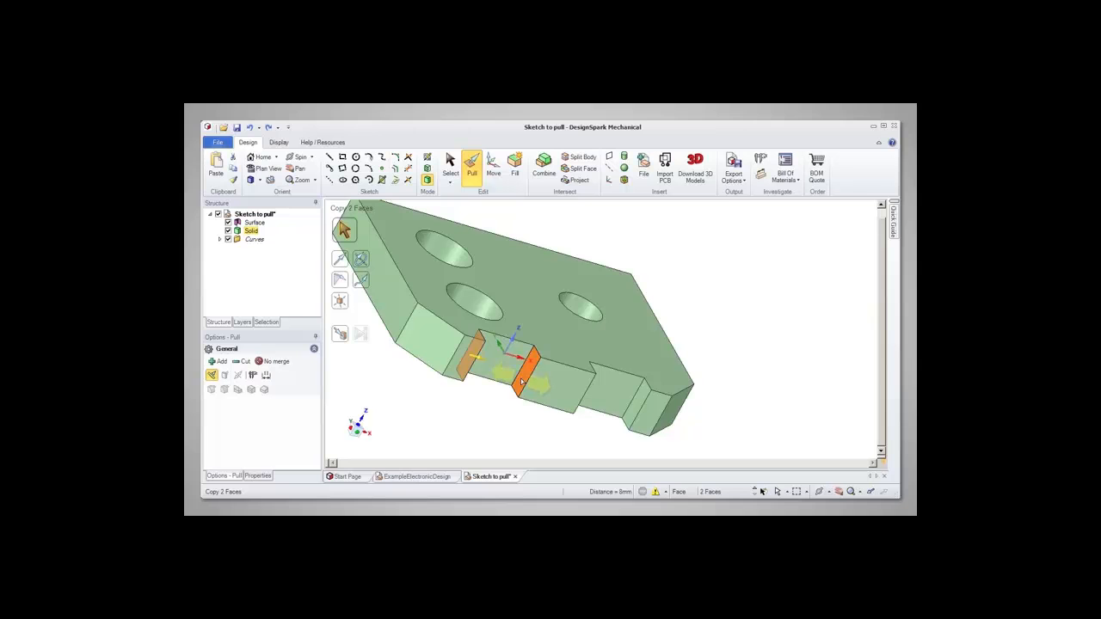
middle_drag(508, 379, 369, 352)
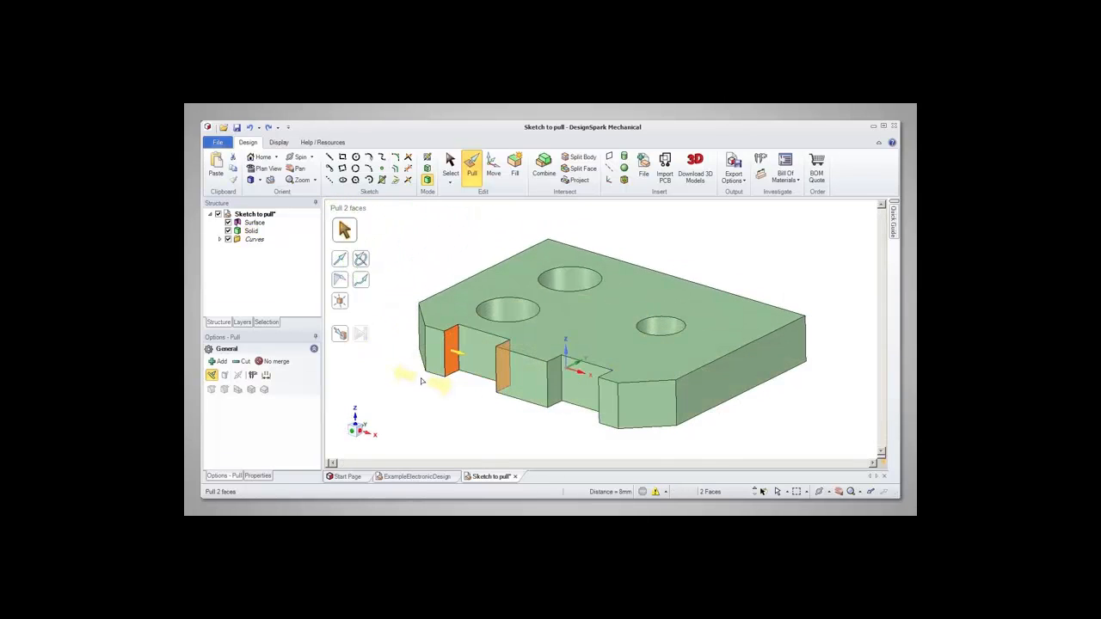
drag(409, 377, 429, 379)
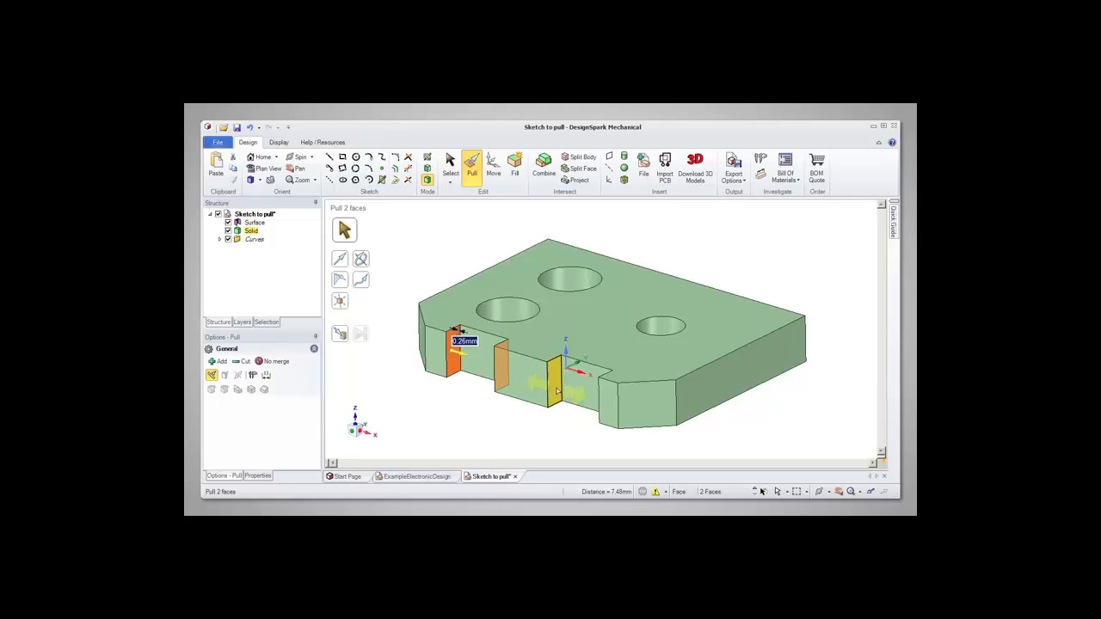
Select the centre tab's right side face and front face together and pull both outward about 2.25 mm.
click(556, 392)
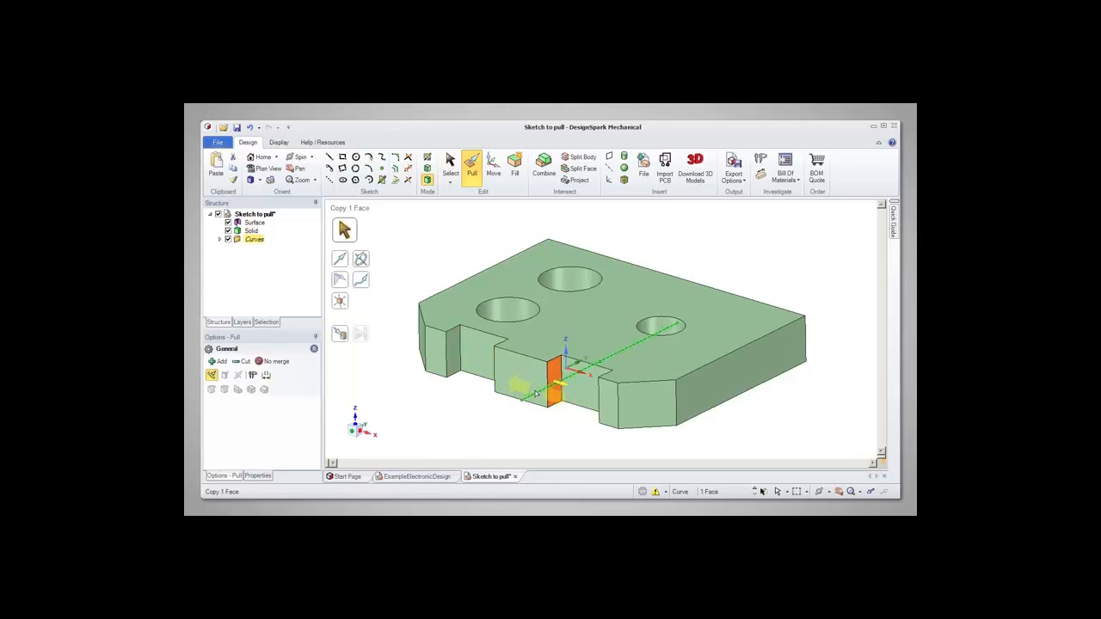
ctrl+click(529, 380)
drag(529, 379, 540, 400)
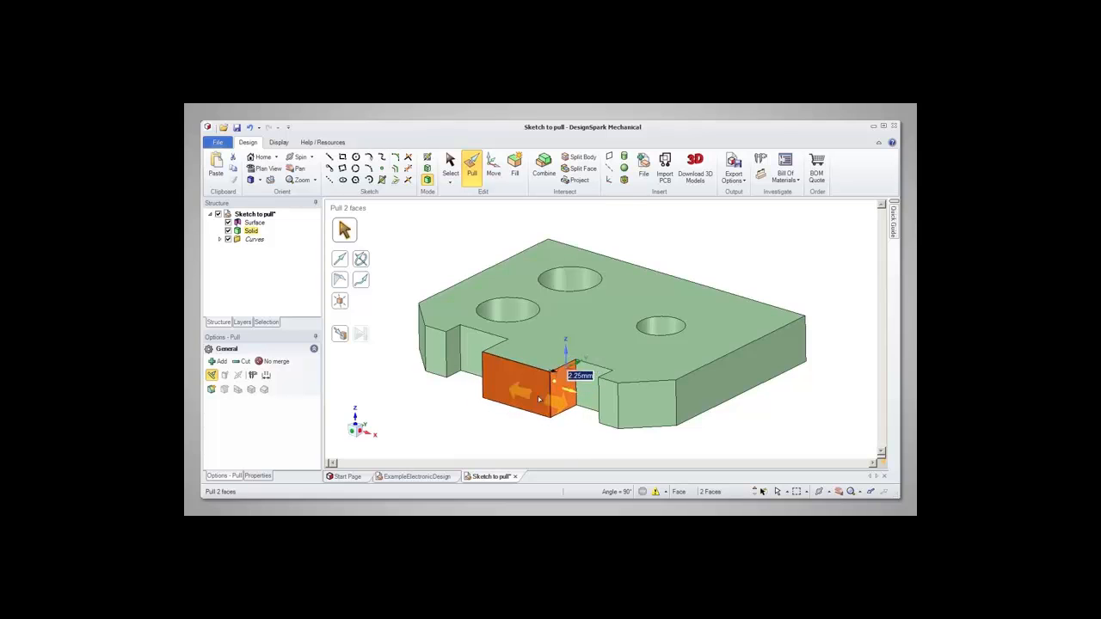
Try pulling the right front chamfer face outward 1 mm, and undo the pull.
click(659, 417)
drag(654, 389, 663, 419)
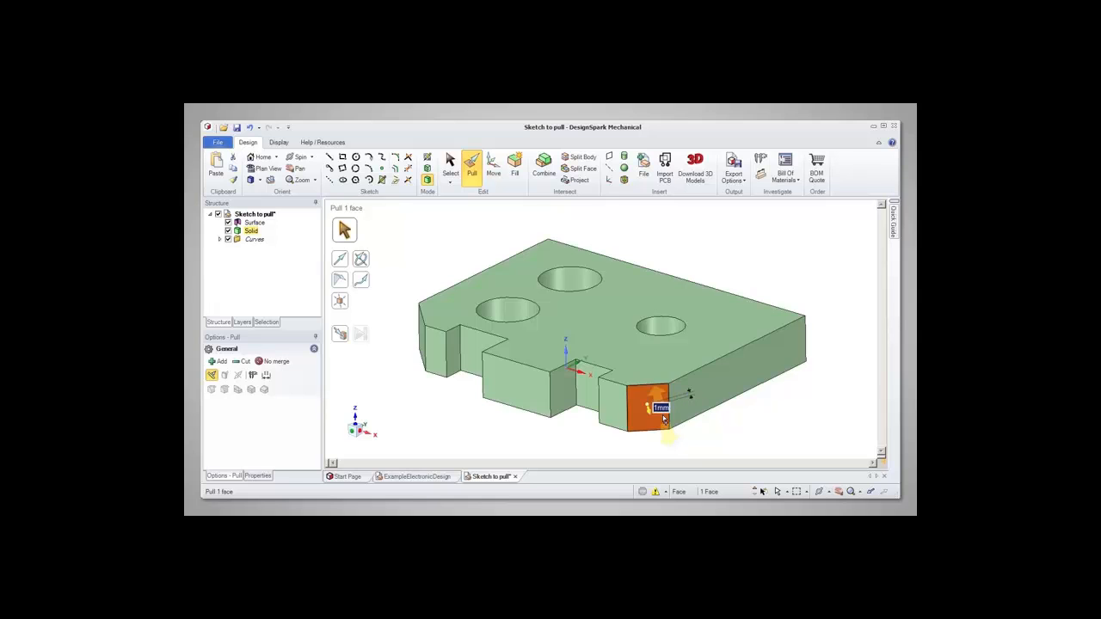
key(ctrl+z)
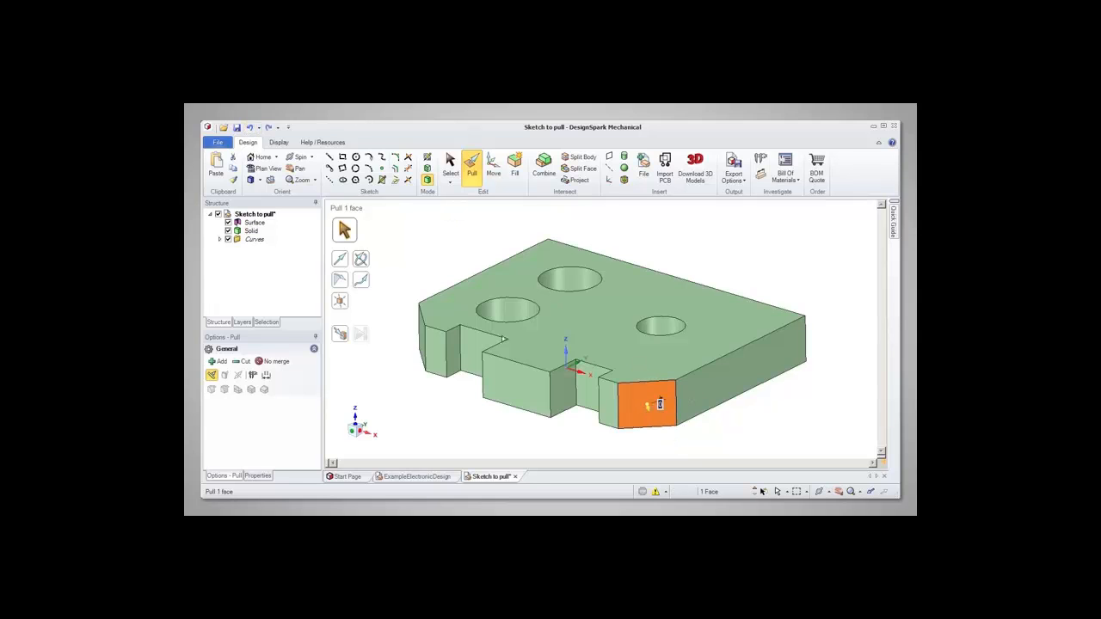
Try extruding the right front chamfer face together with its side edges by about 5.62 mm, and undo it.
key(ctrl)
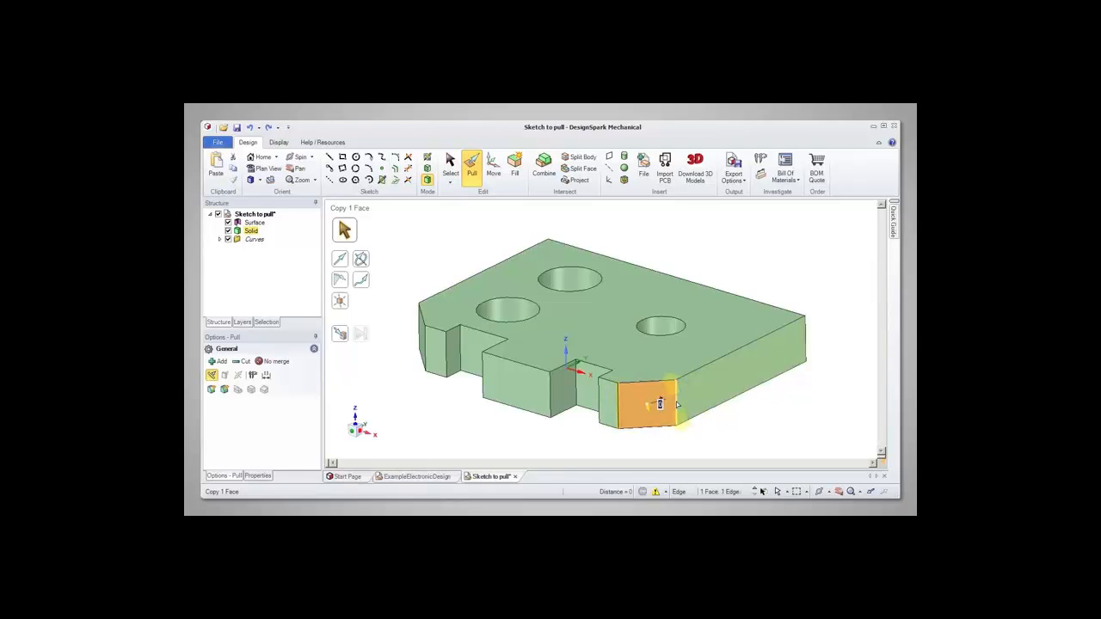
drag(650, 397, 655, 423)
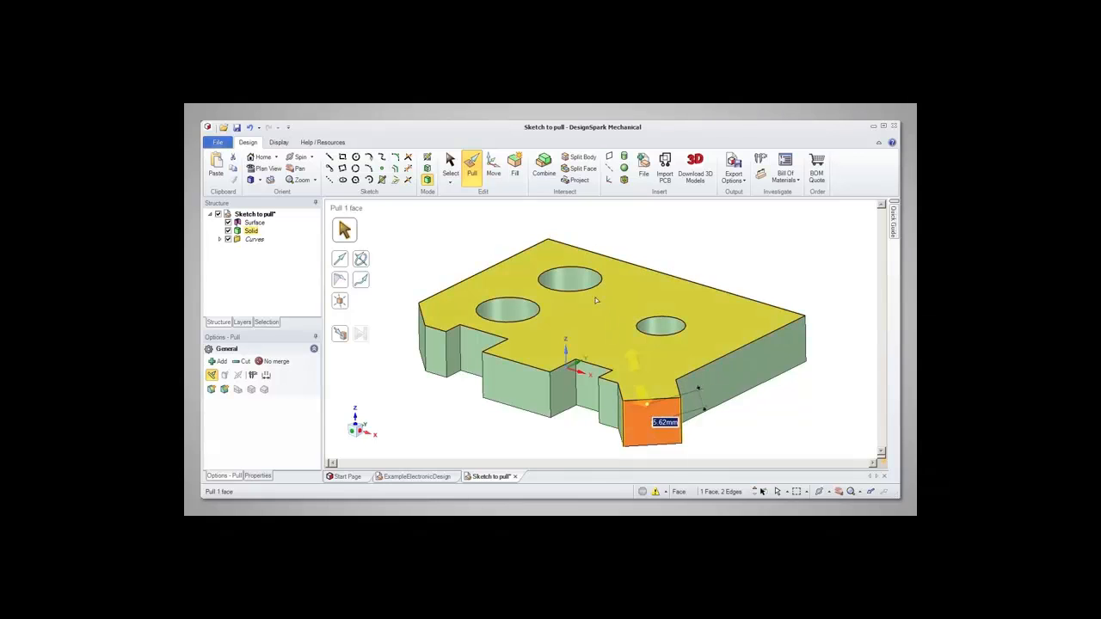
click(250, 129)
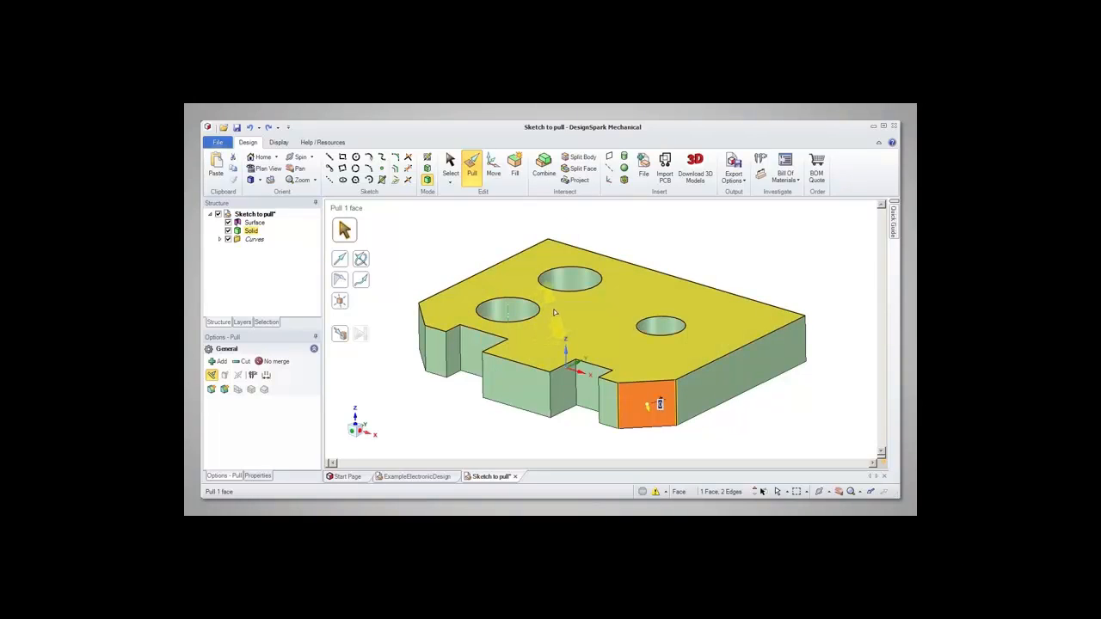
Enlarge the rear left hole to a radius of about 4.69 mm by pulling its cylindrical face.
middle_drag(555, 311, 555, 329)
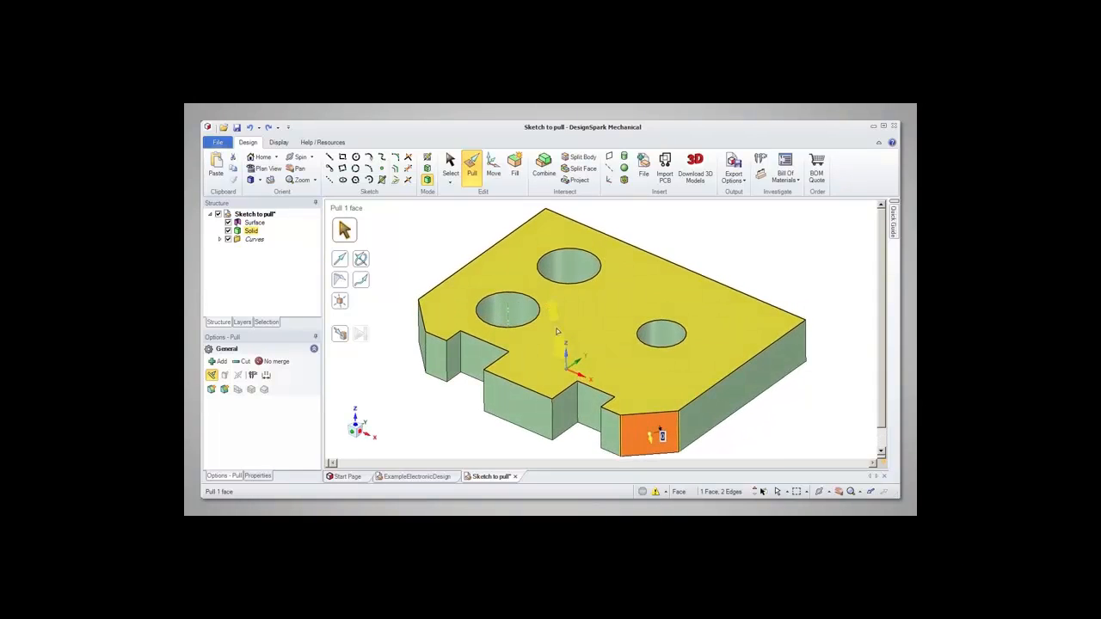
click(579, 268)
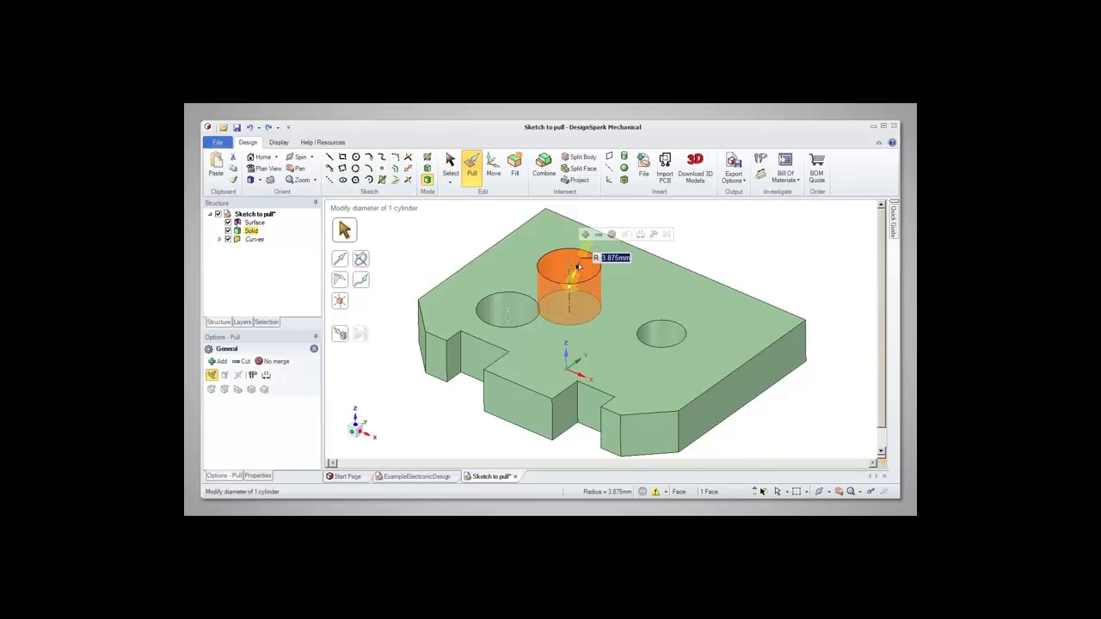
drag(592, 266, 607, 262)
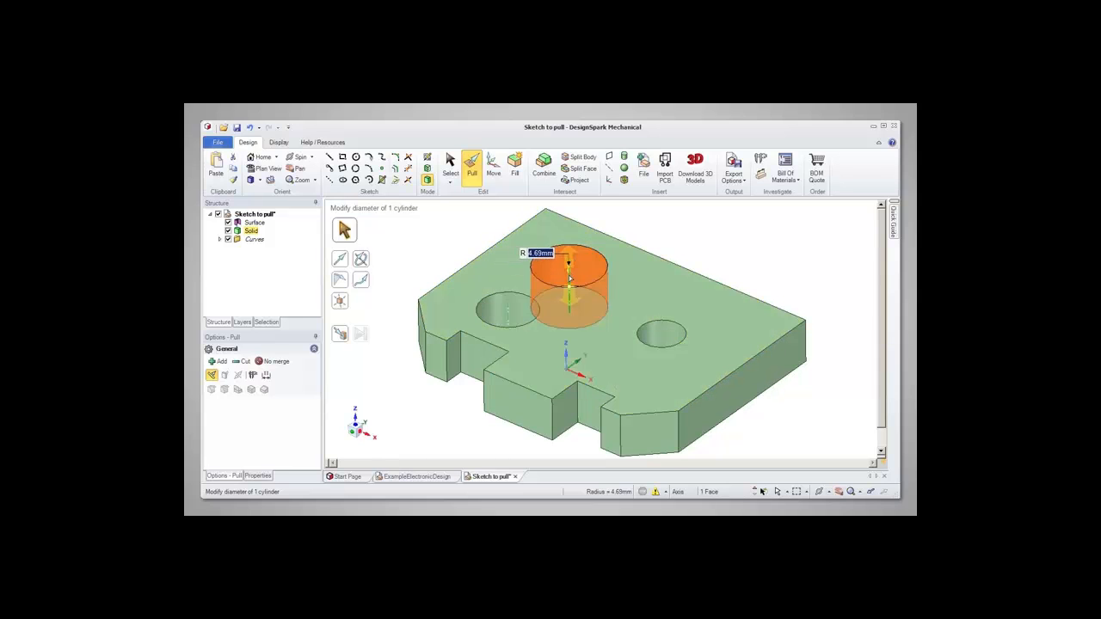
Turn the enlarged rear hole into a slot by pulling its axis about 3.15 mm toward the plate's right side.
click(569, 277)
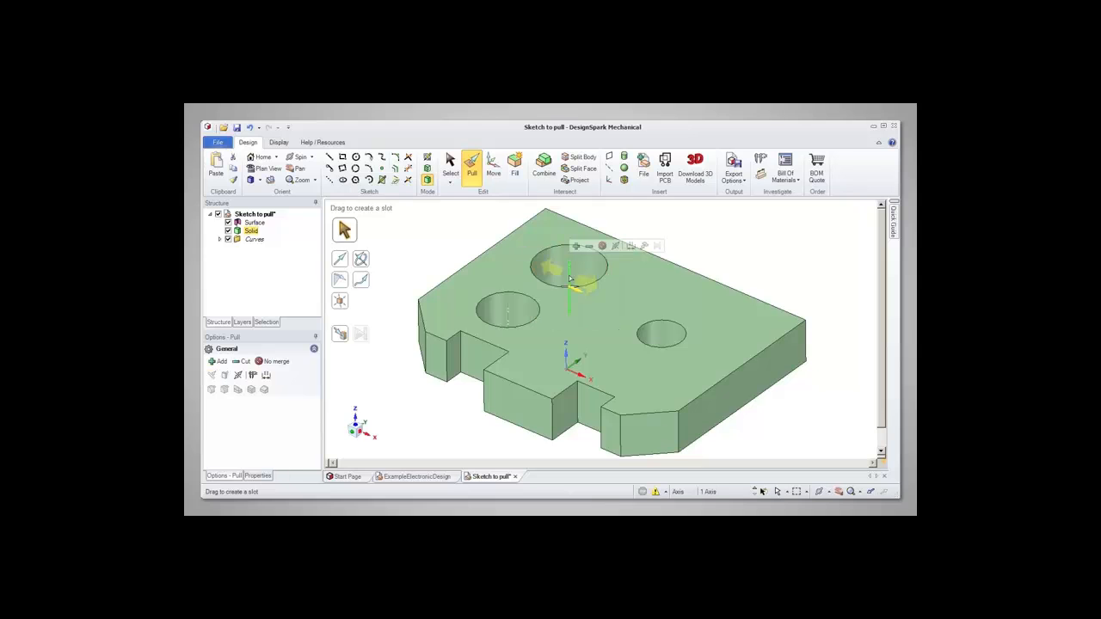
drag(577, 295, 594, 305)
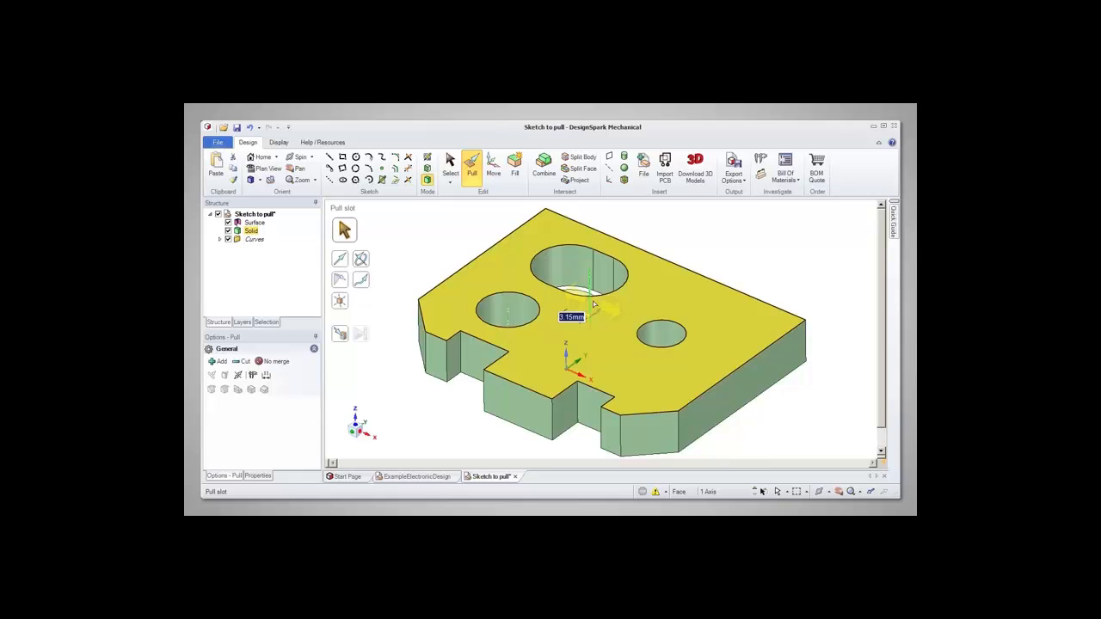
Set the pull distance of the rear slot to 5 mm.
text(5)
key(Return)
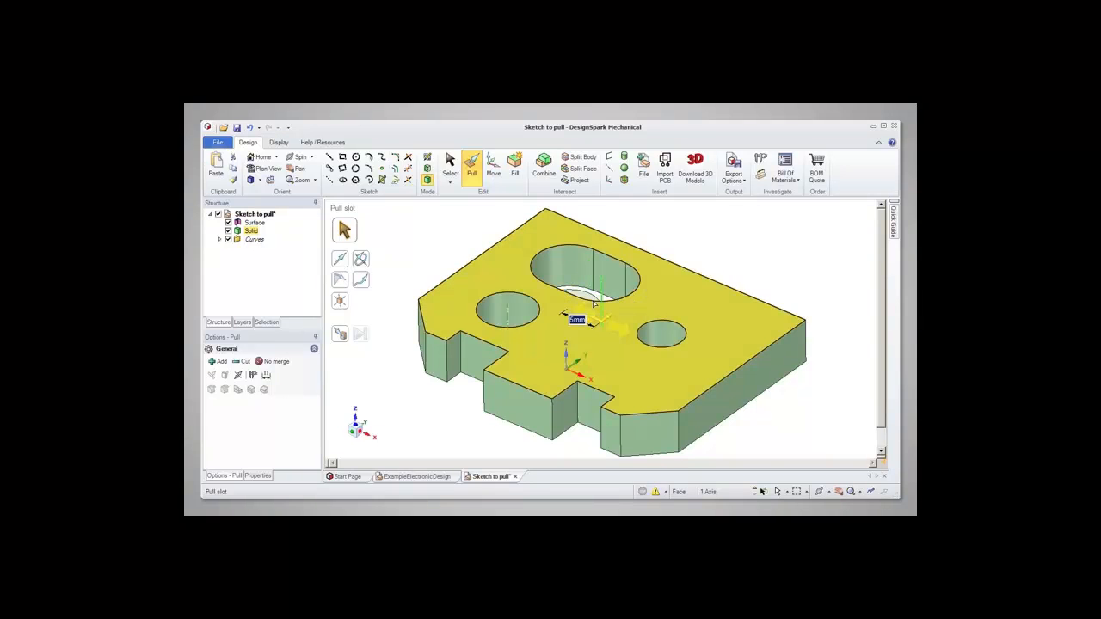
Round the top edge of the front left hole with a 1 mm radius.
click(523, 297)
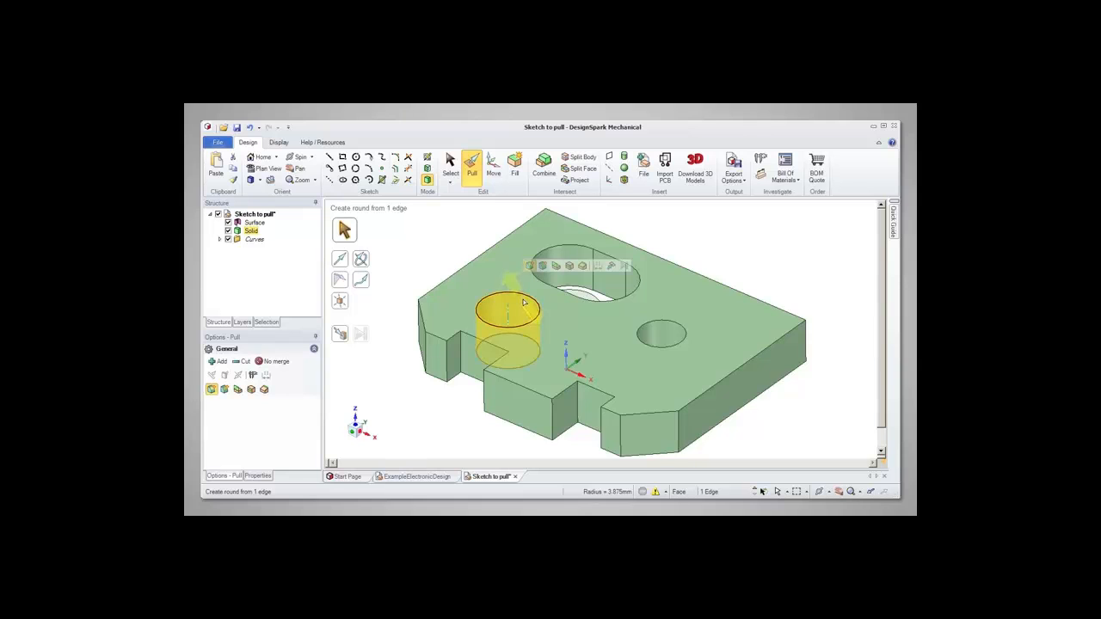
drag(527, 312, 540, 329)
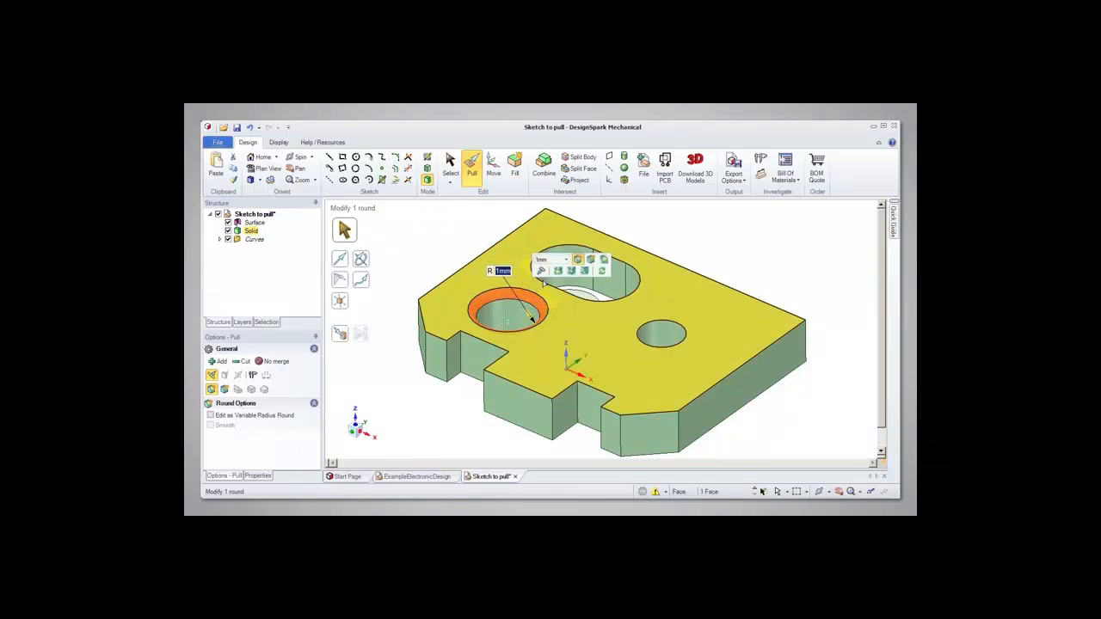
Try converting the front left hole's edge round to a chamfer, and change it back to a round, twice.
click(590, 260)
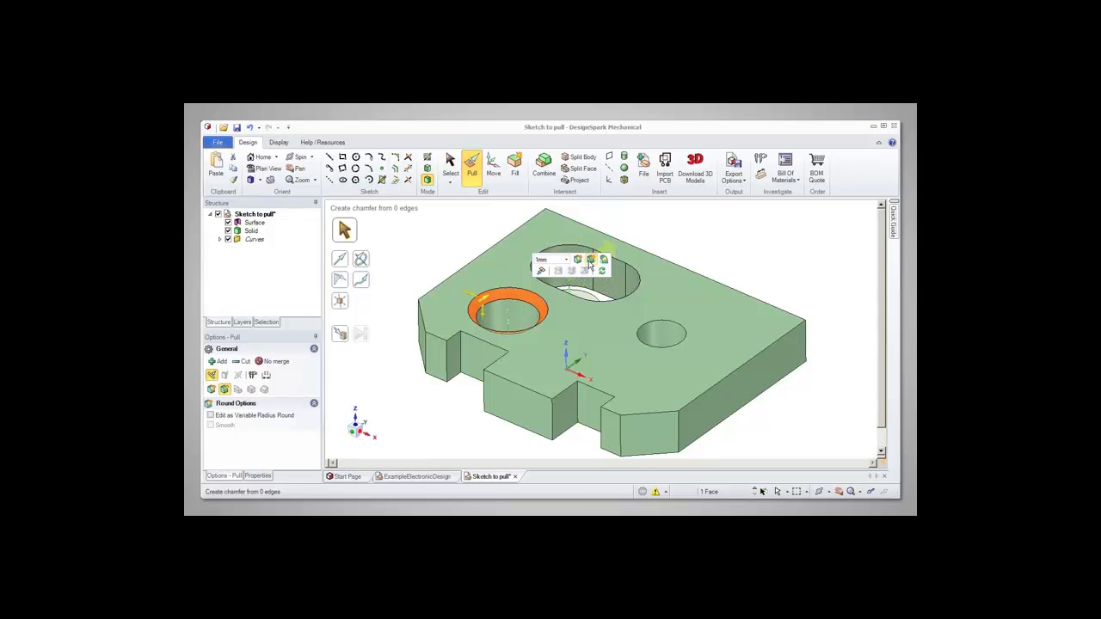
click(577, 261)
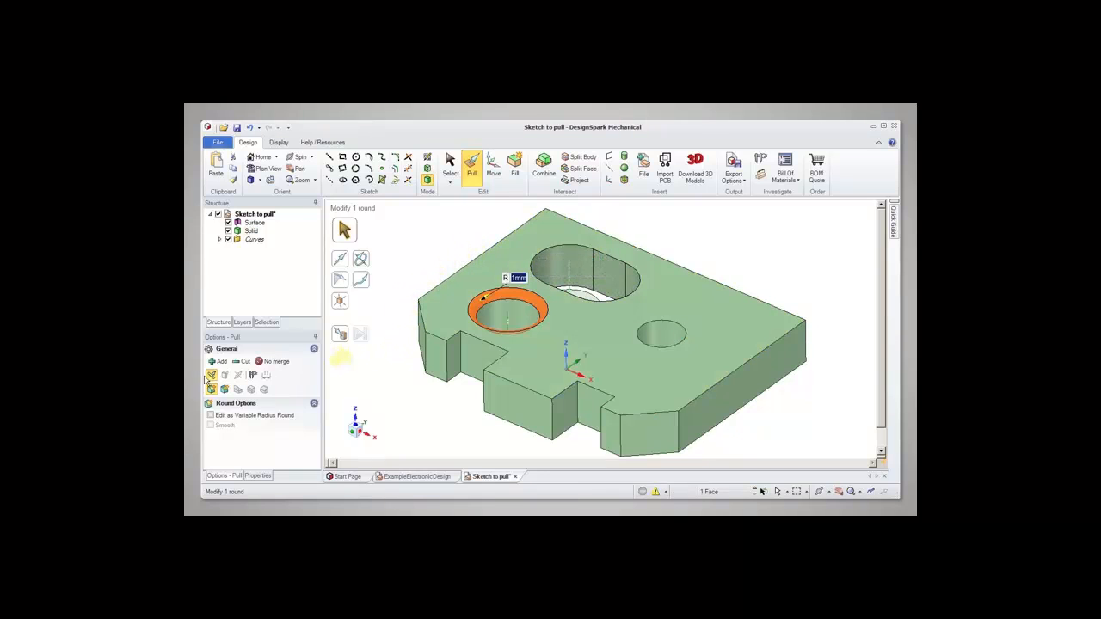
click(225, 389)
click(212, 390)
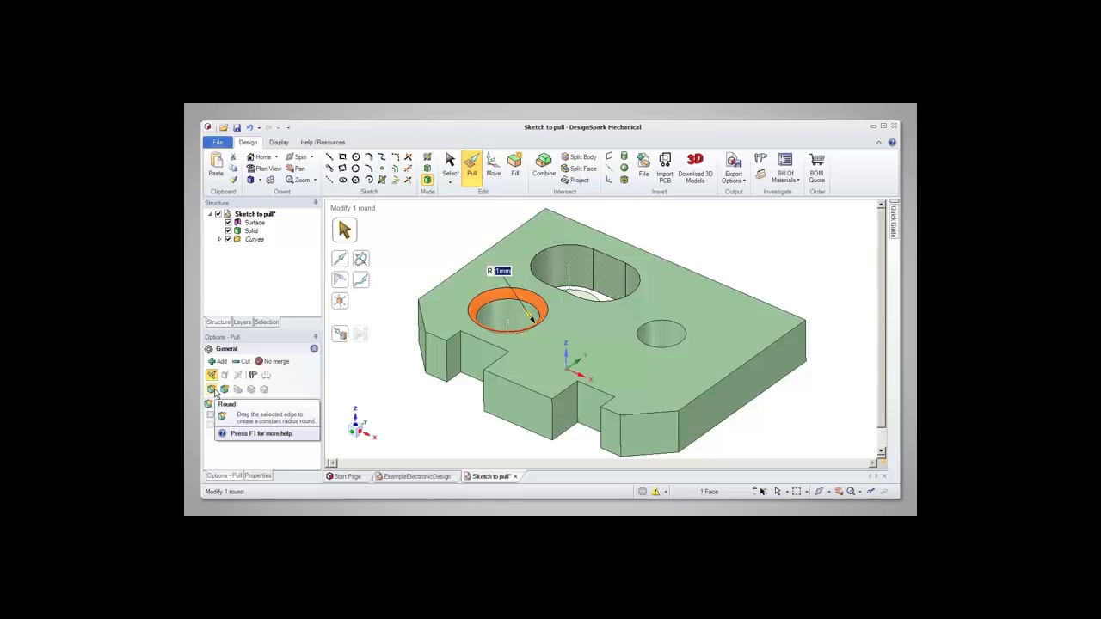
Match the right hole's radius to the front left hole by pulling its cylindrical face with Up To that hole's inner face.
click(652, 333)
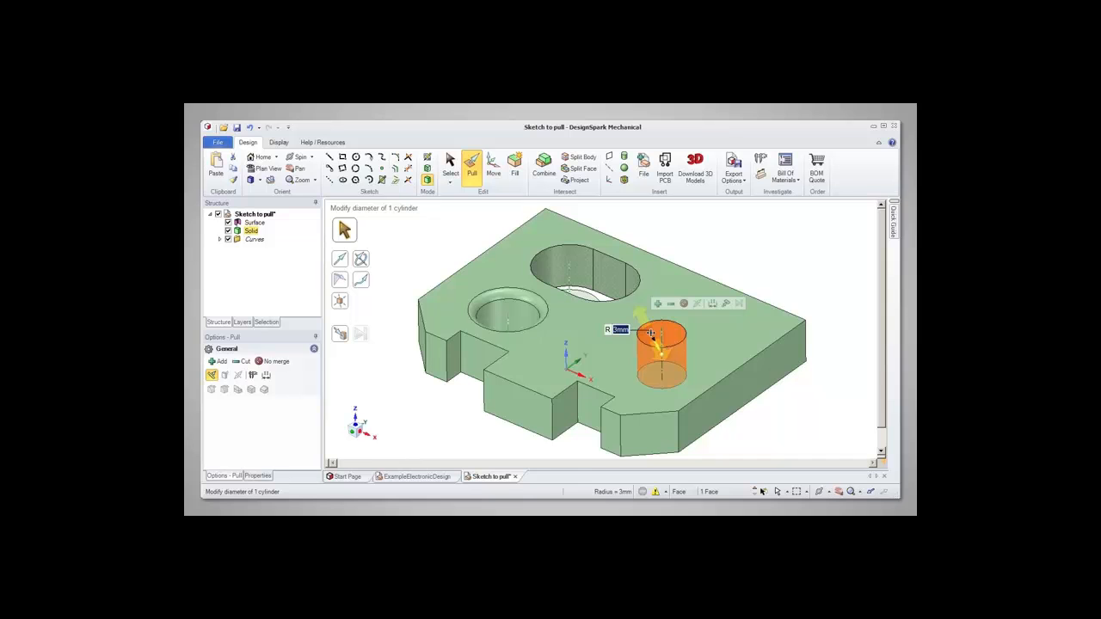
click(727, 303)
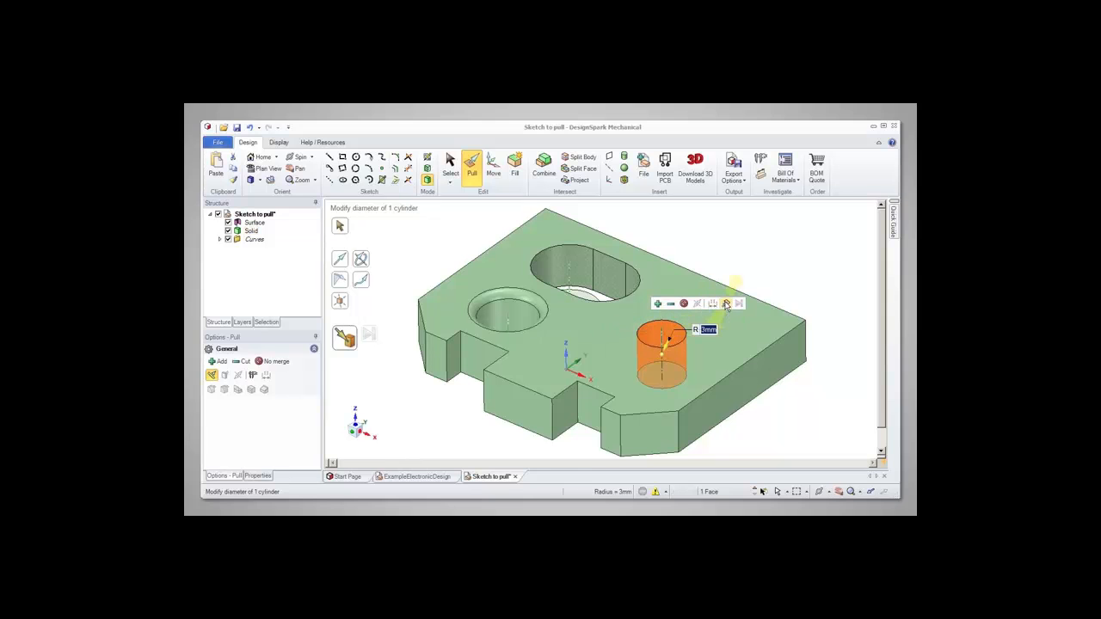
click(527, 311)
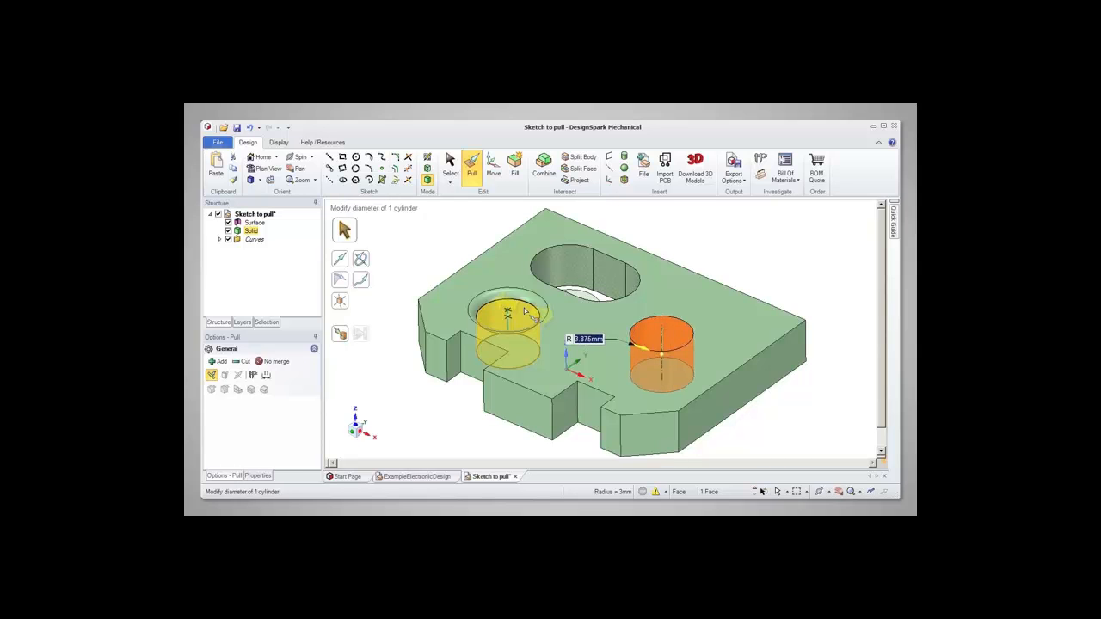